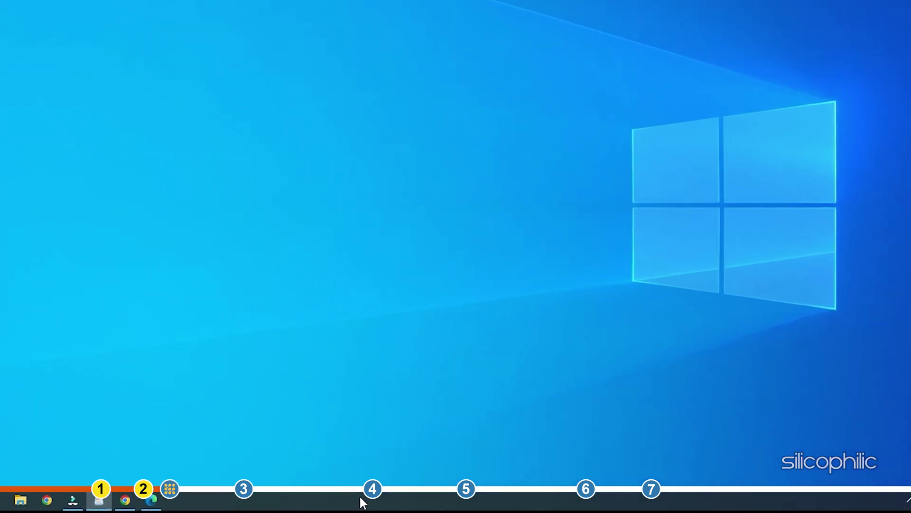
Step: Open Task Manager from the Windows taskbar, end the PathOfExileSteam task and minimize the window
{"action": "right_click", "coordinate": [347, 501]}
{"action": "left_click", "coordinate": [458, 422]}
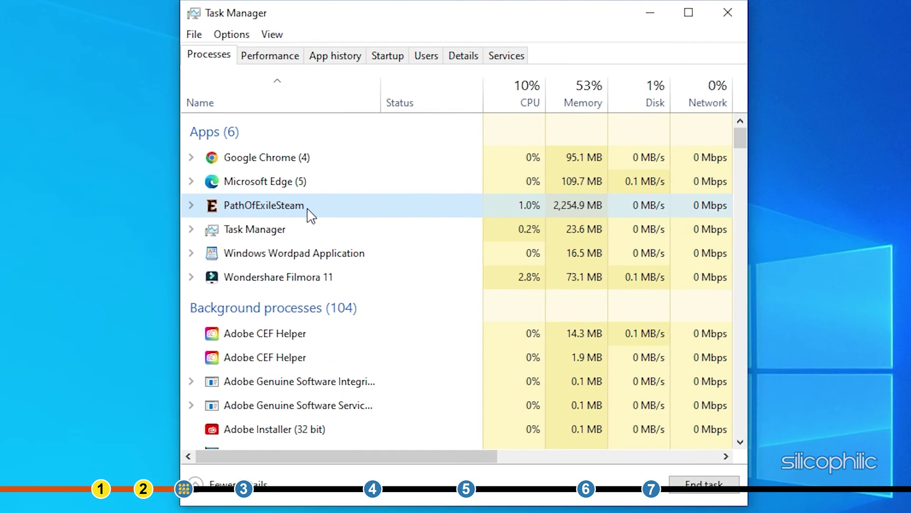
{"action": "right_click", "coordinate": [331, 187]}
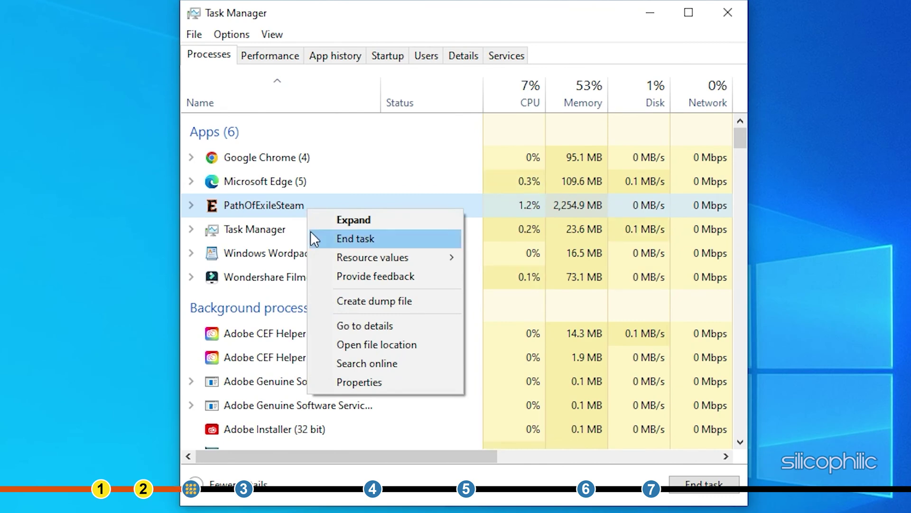
{"action": "left_click", "coordinate": [388, 243]}
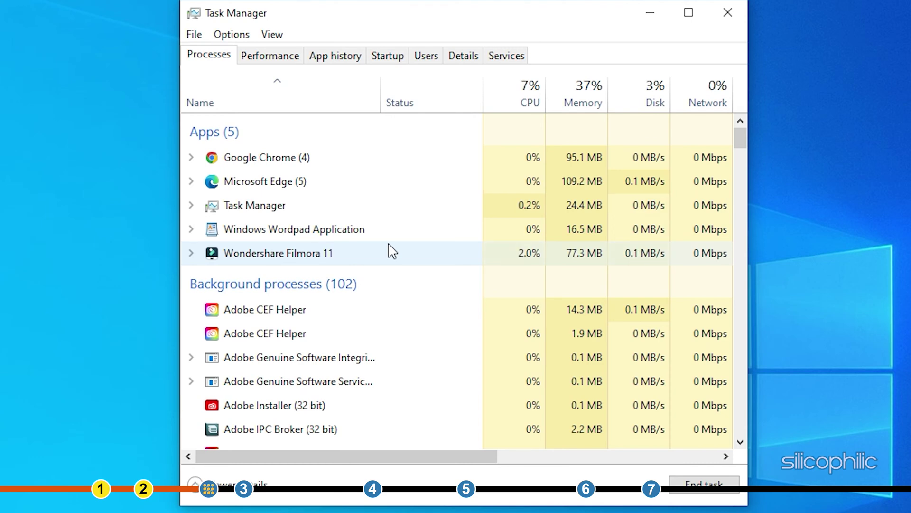
{"action": "left_click", "coordinate": [656, 16]}
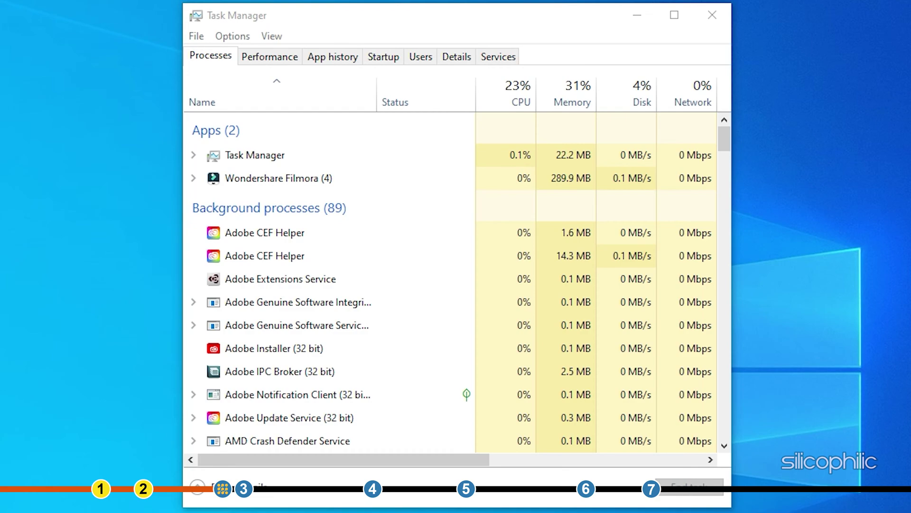
Step: End the Steam (32 bit) background process in Task Manager
{"action": "scroll", "coordinate": [295, 247], "scroll_direction": "down", "scroll_amount": 5}
{"action": "scroll", "coordinate": [334, 241], "scroll_direction": "down", "scroll_amount": 15}
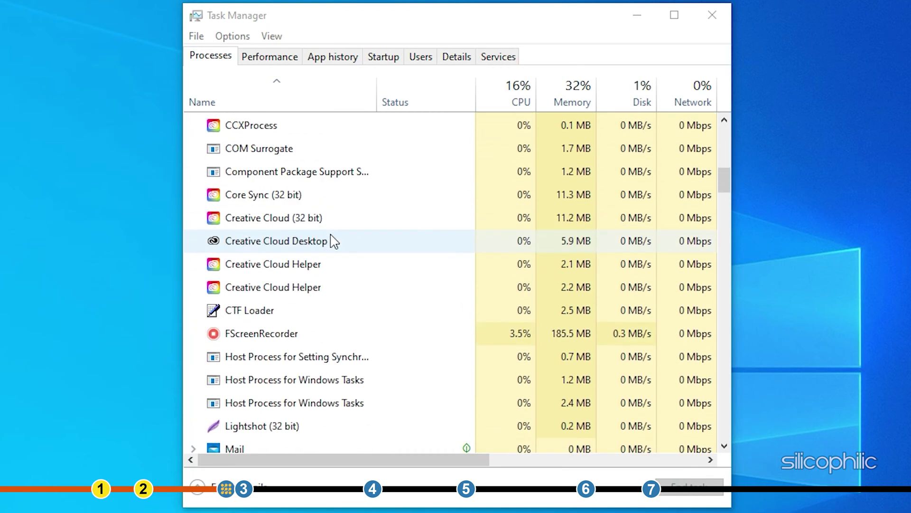
{"action": "scroll", "coordinate": [349, 238], "scroll_direction": "down", "scroll_amount": 2}
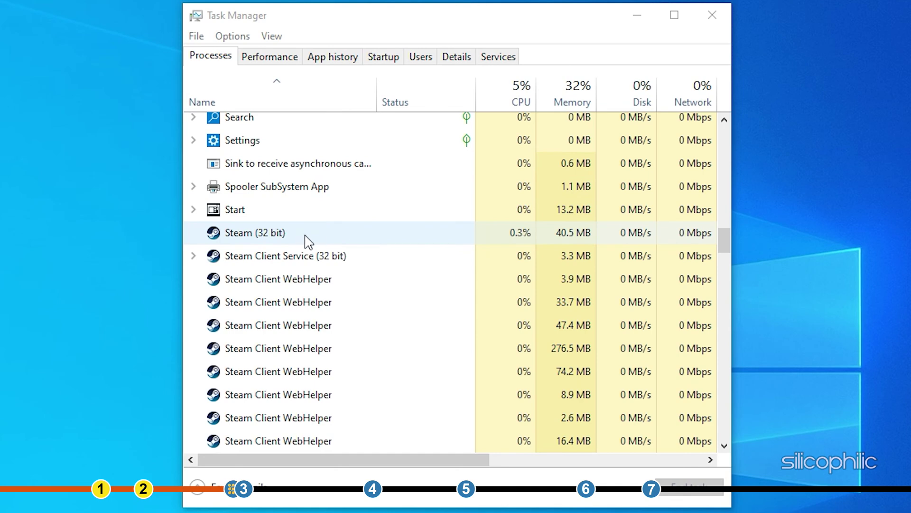
{"action": "right_click", "coordinate": [305, 238]}
{"action": "left_click", "coordinate": [378, 248]}
{"action": "scroll", "coordinate": [381, 253], "scroll_direction": "down", "scroll_amount": 4}
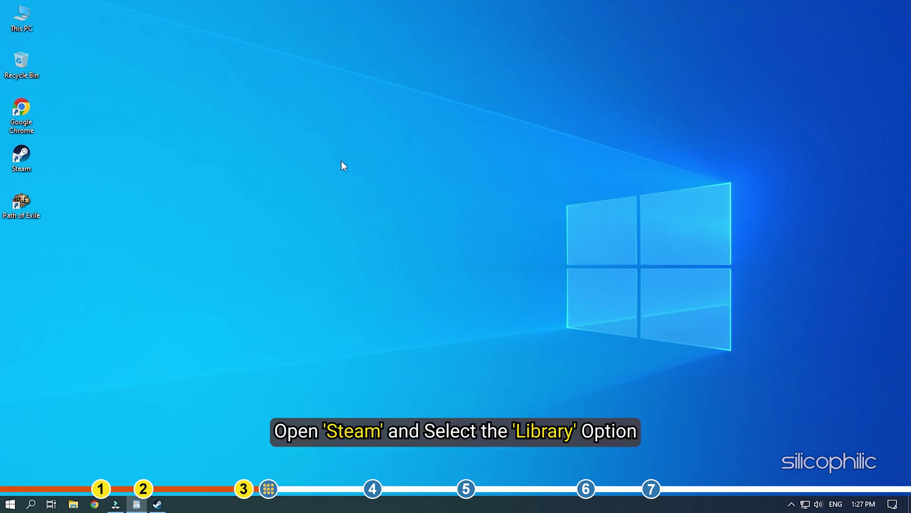
Step: Open Steam, verify the integrity of Path of Exile's local game files from its library properties, and close the properties
{"action": "double_click", "coordinate": [21, 157]}
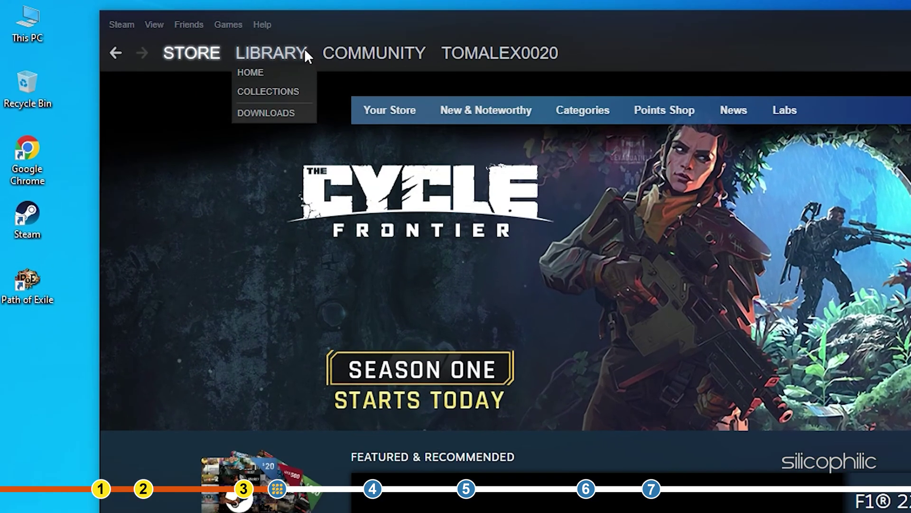
{"action": "left_click", "coordinate": [221, 40]}
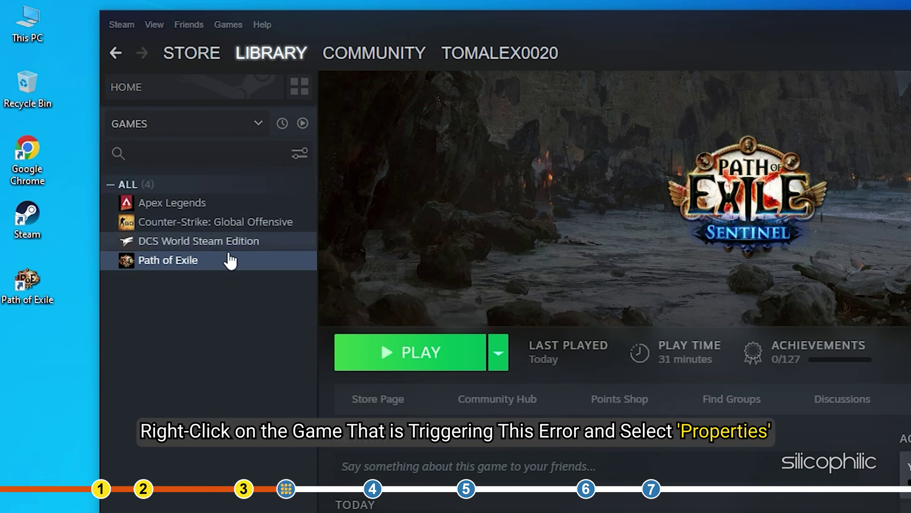
{"action": "right_click", "coordinate": [207, 261]}
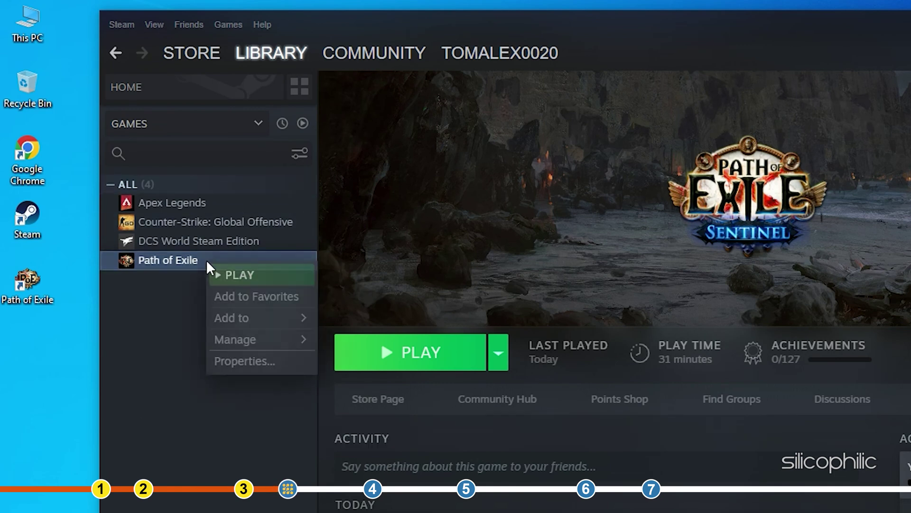
{"action": "left_click", "coordinate": [244, 361]}
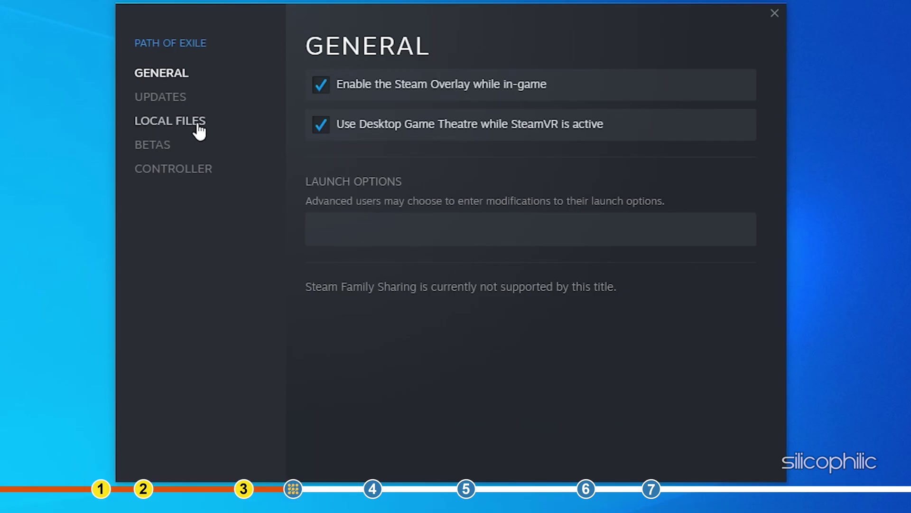
{"action": "left_click", "coordinate": [173, 124]}
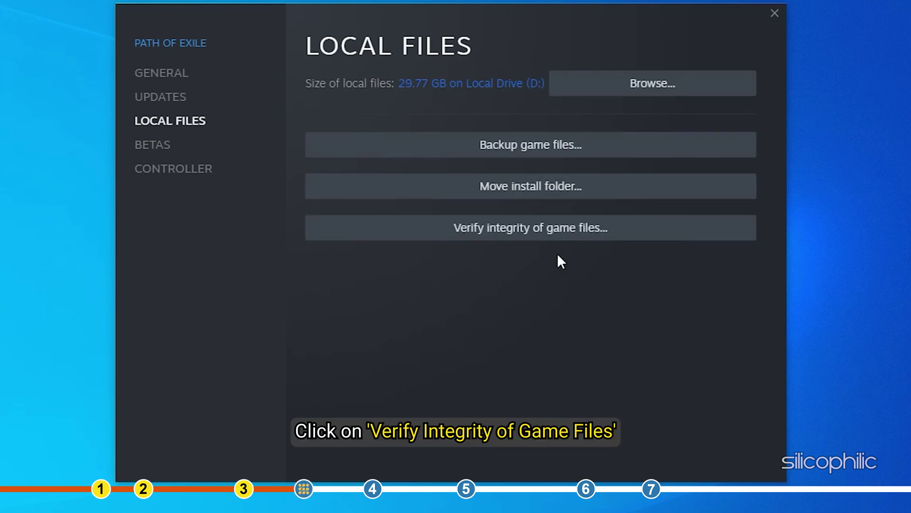
{"action": "left_click", "coordinate": [435, 230]}
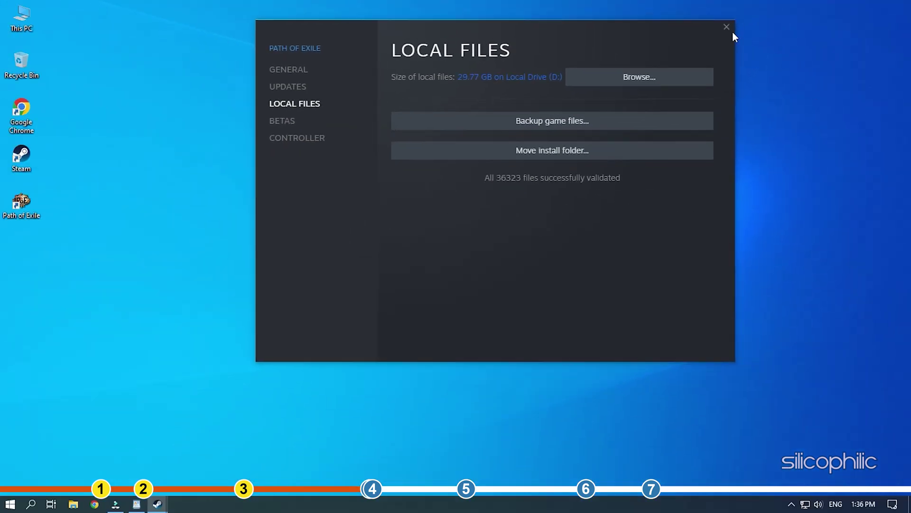
{"action": "left_click", "coordinate": [728, 27]}
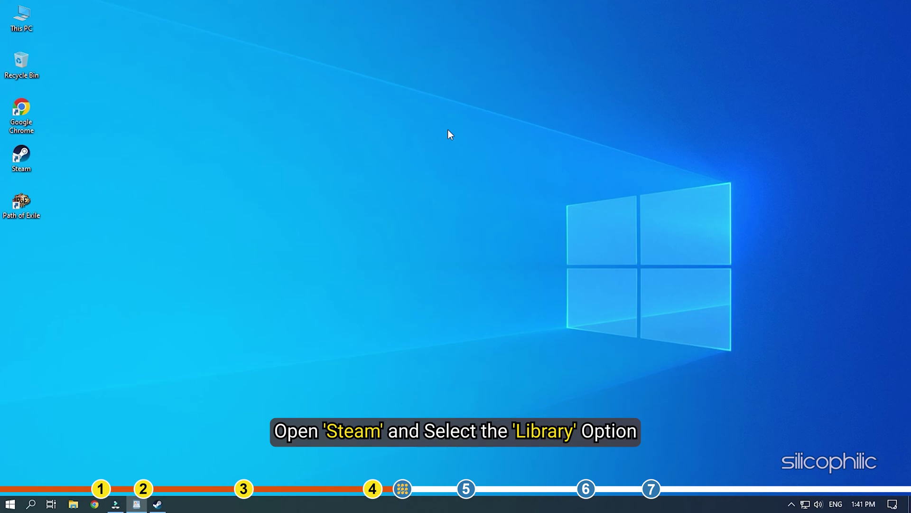
Step: Open Path of Exile's local files folder from the Steam library
{"action": "double_click", "coordinate": [19, 155]}
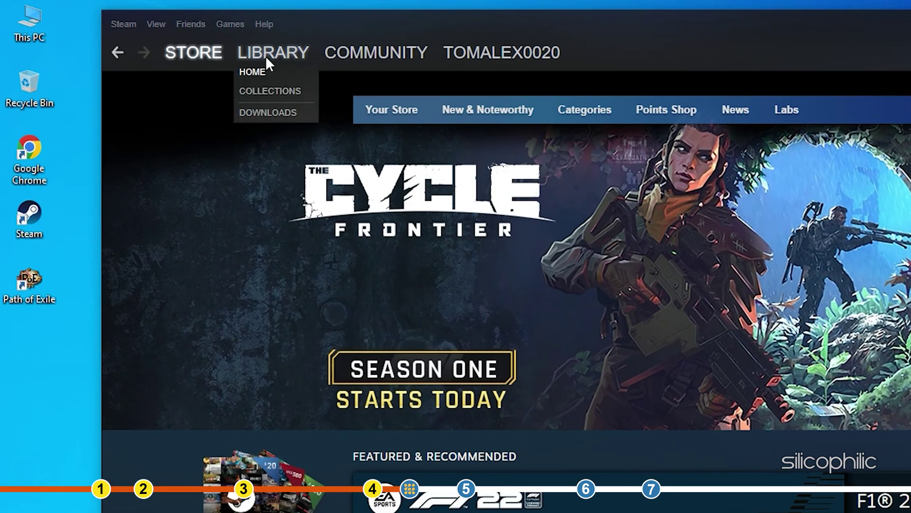
{"action": "left_click", "coordinate": [190, 37]}
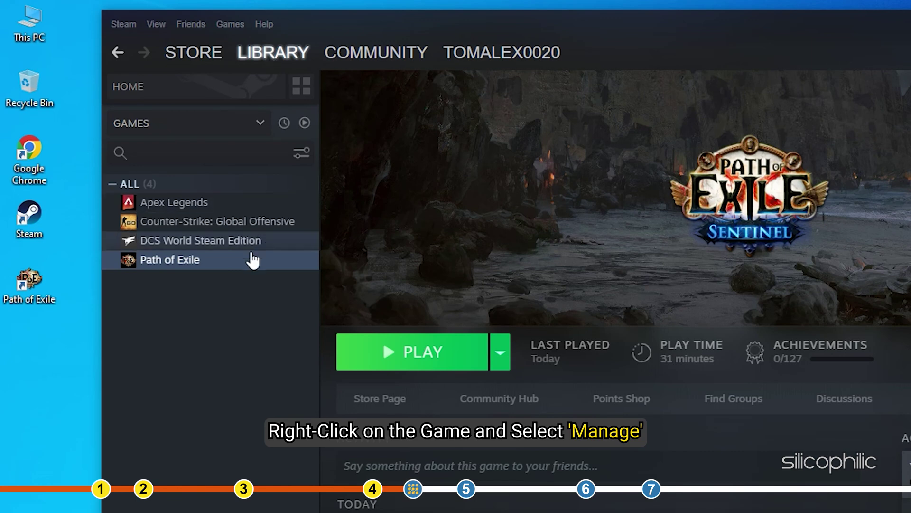
{"action": "right_click", "coordinate": [218, 262]}
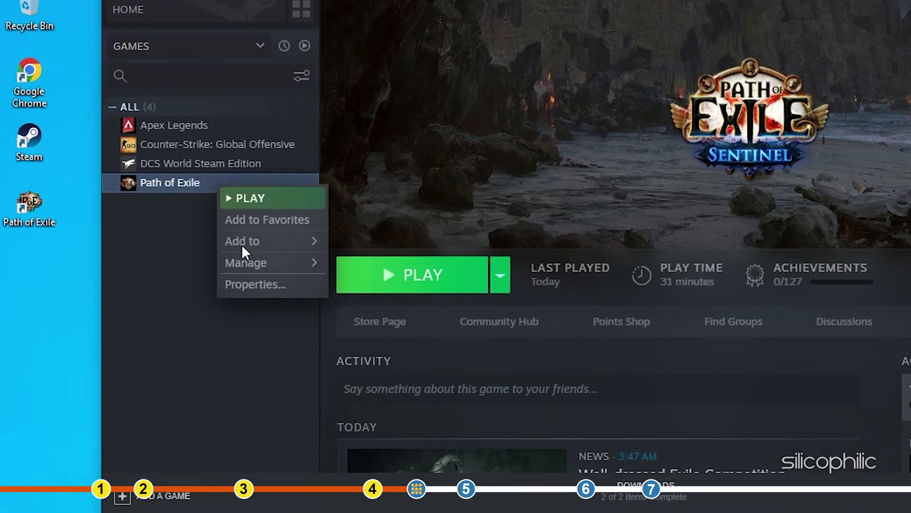
{"action": "mouse_move", "coordinate": [275, 340]}
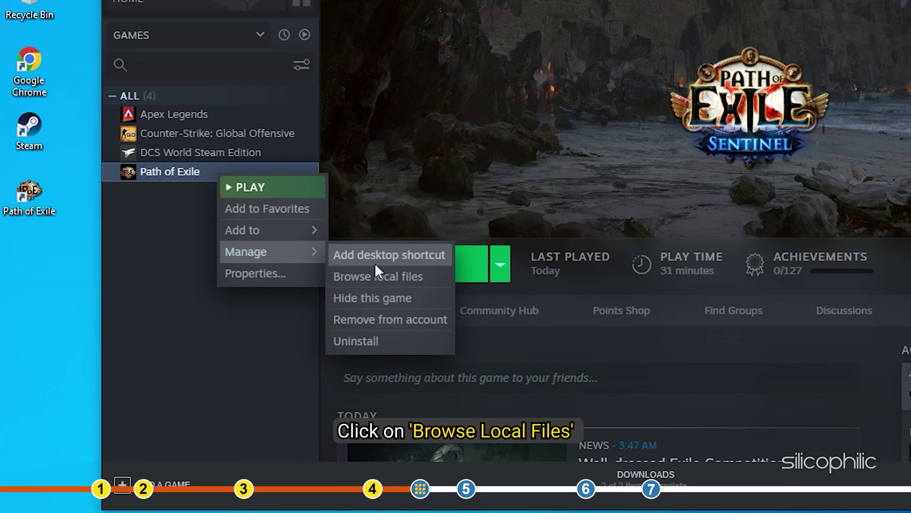
{"action": "left_click", "coordinate": [427, 278]}
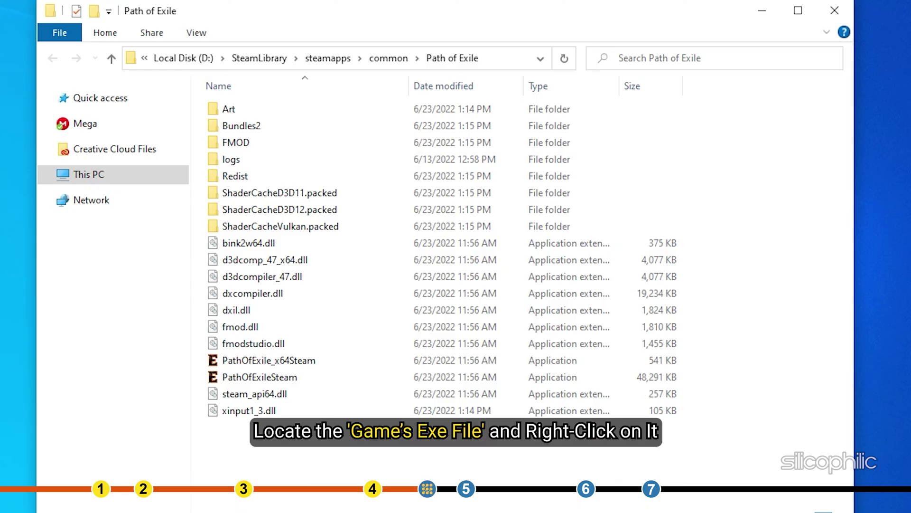
Step: Set the PathOfExileSteam application to run as an administrator in its compatibility properties and apply the change
{"action": "right_click", "coordinate": [311, 380]}
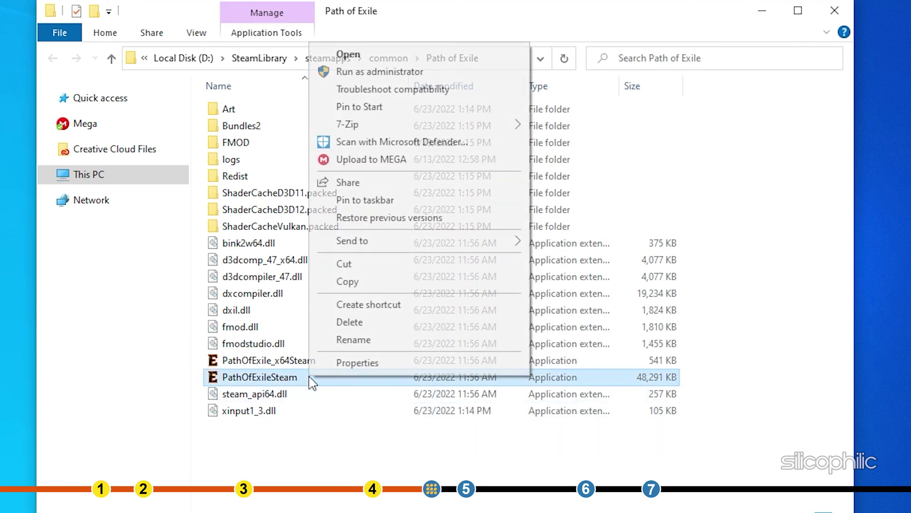
{"action": "left_click", "coordinate": [397, 364]}
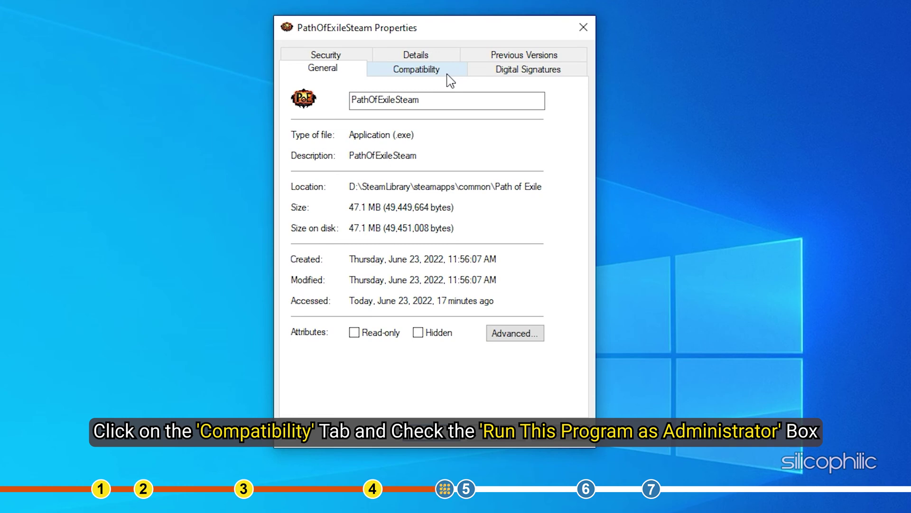
{"action": "left_click", "coordinate": [449, 80]}
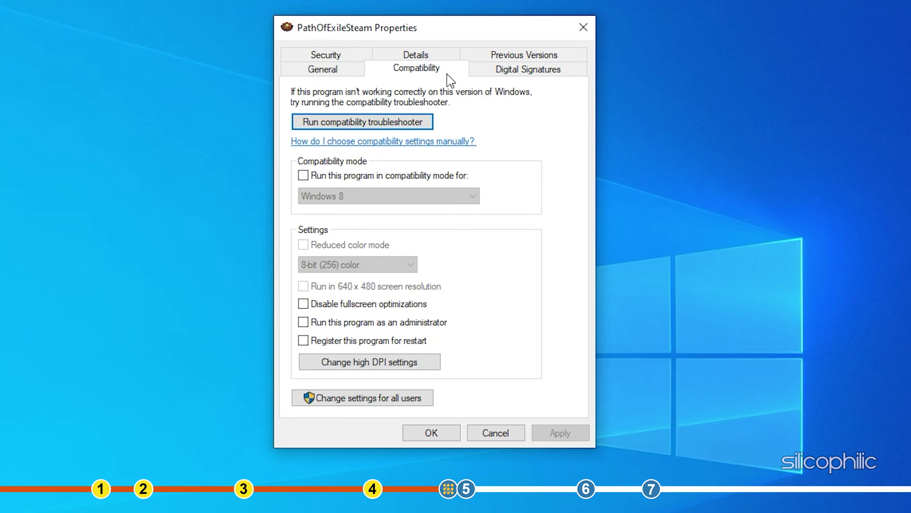
{"action": "left_click", "coordinate": [308, 321]}
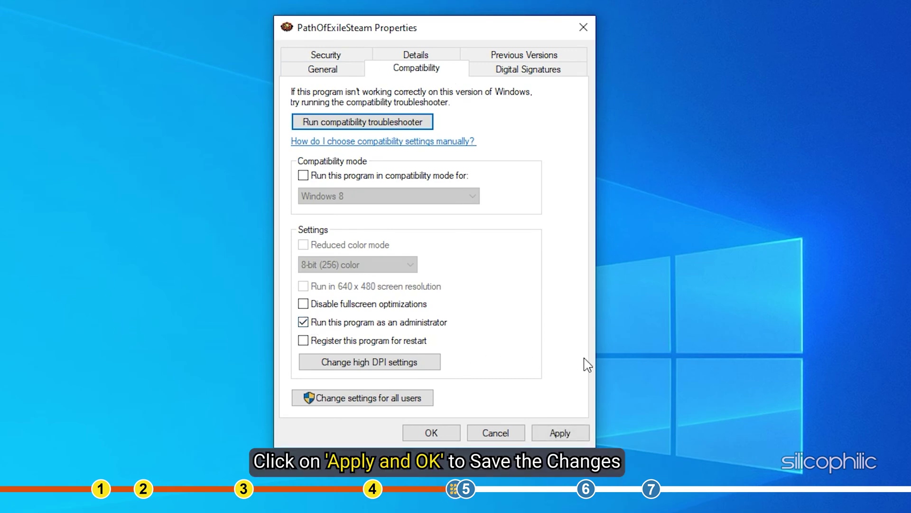
{"action": "left_click", "coordinate": [580, 433]}
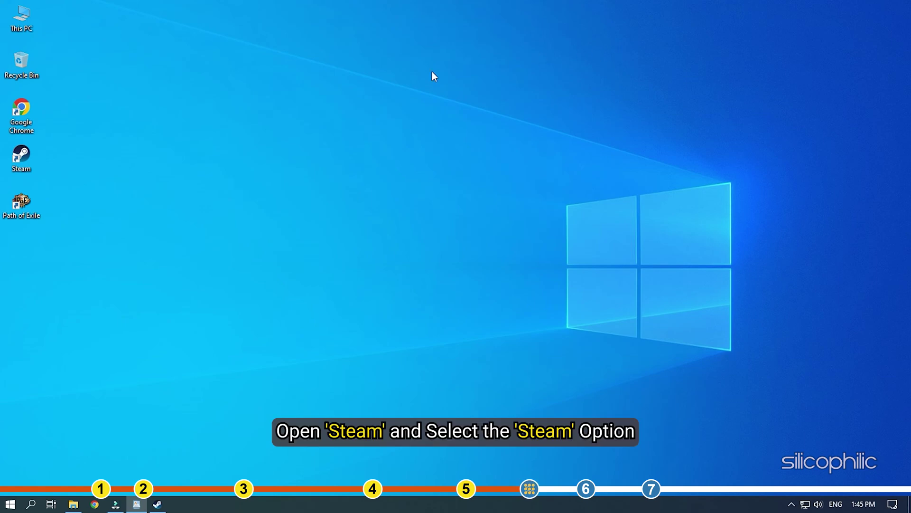
{"action": "double_click", "coordinate": [7, 164]}
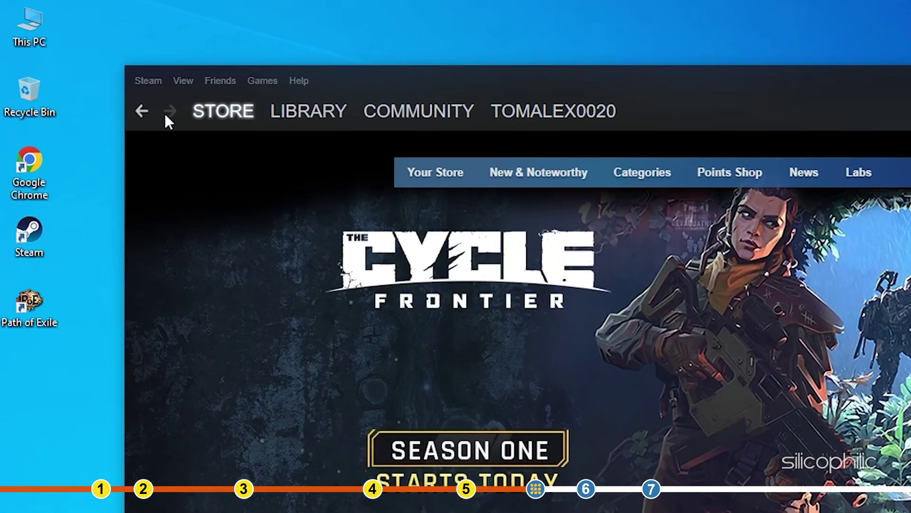
{"action": "left_click", "coordinate": [150, 83]}
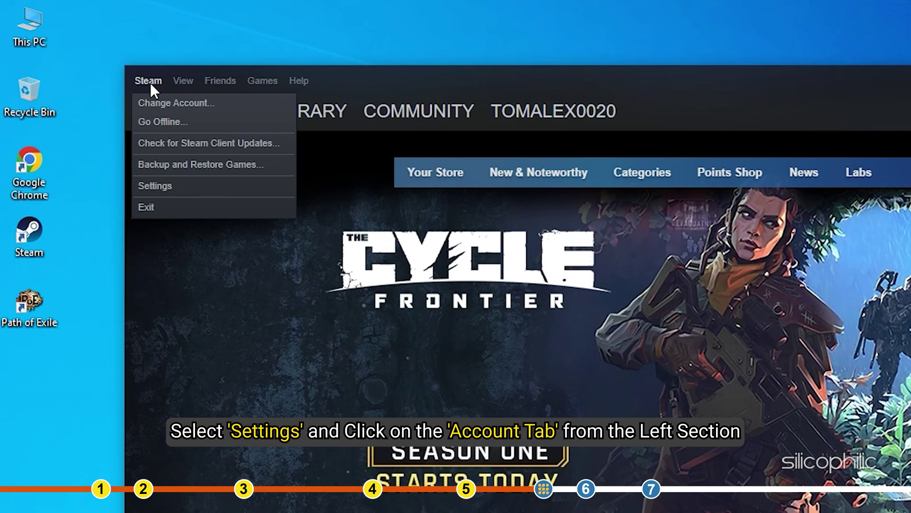
{"action": "left_click", "coordinate": [182, 187]}
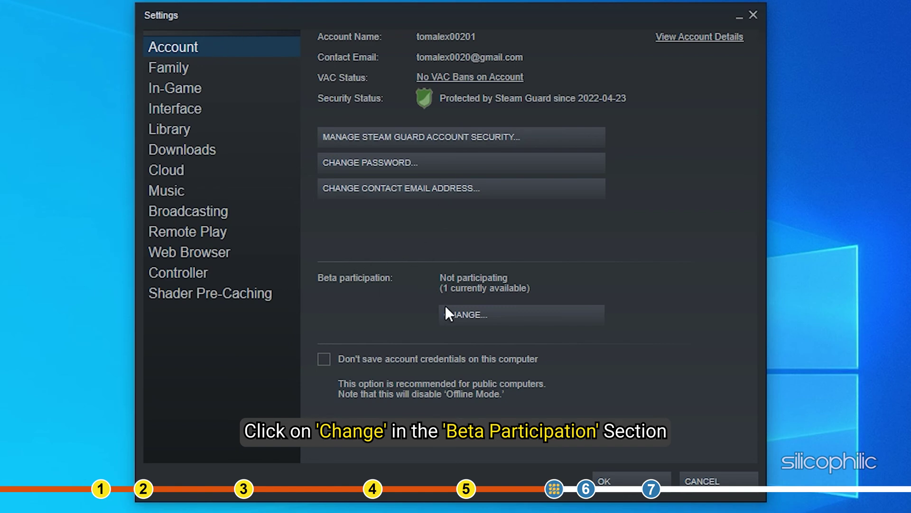
{"action": "left_click", "coordinate": [502, 316]}
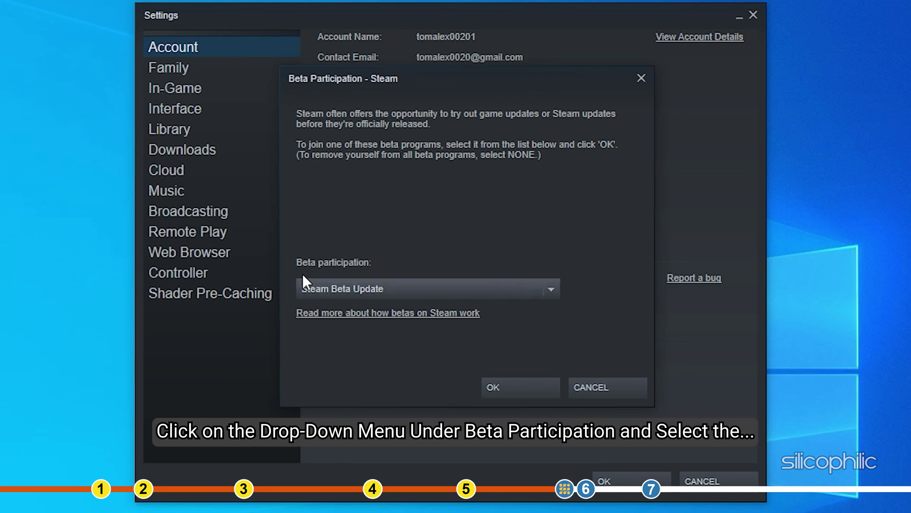
{"action": "left_click", "coordinate": [549, 290]}
{"action": "left_click", "coordinate": [465, 313]}
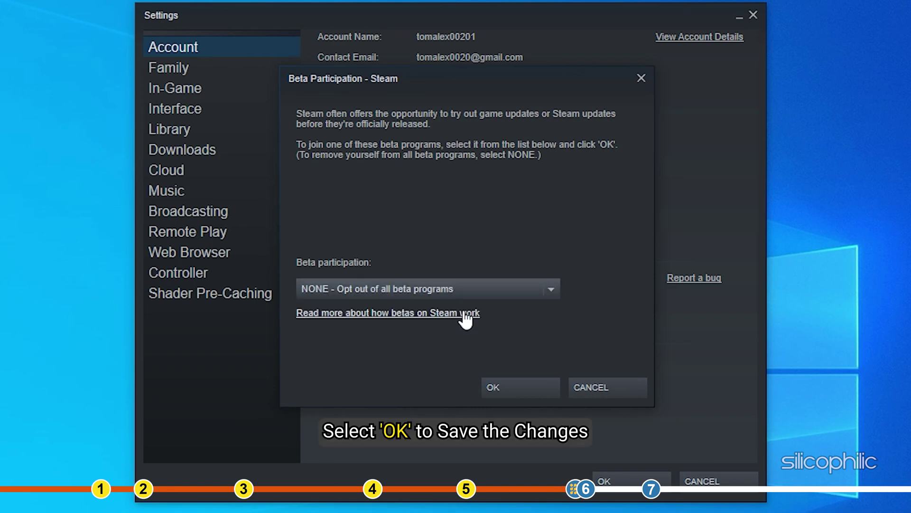
{"action": "left_click", "coordinate": [501, 380]}
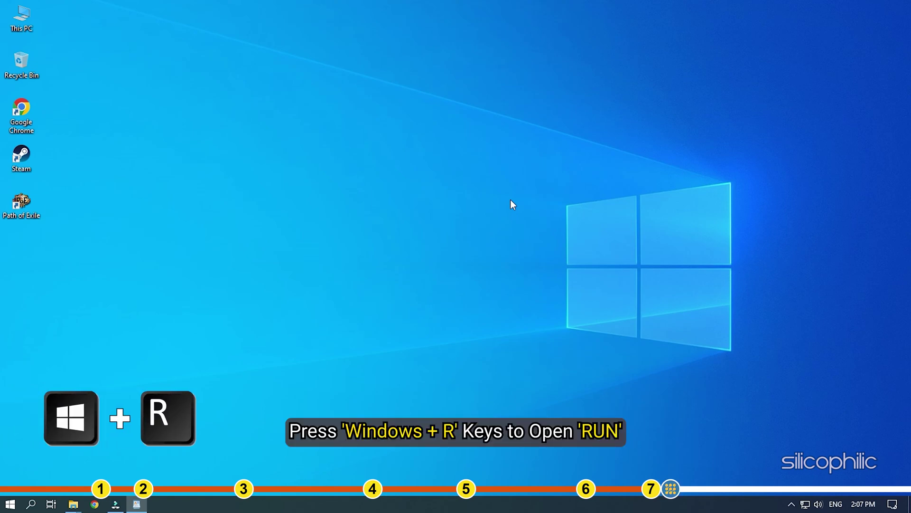
Step: Open the Programs and Features window by running appwiz.cpl
{"action": "key", "text": "super+r"}
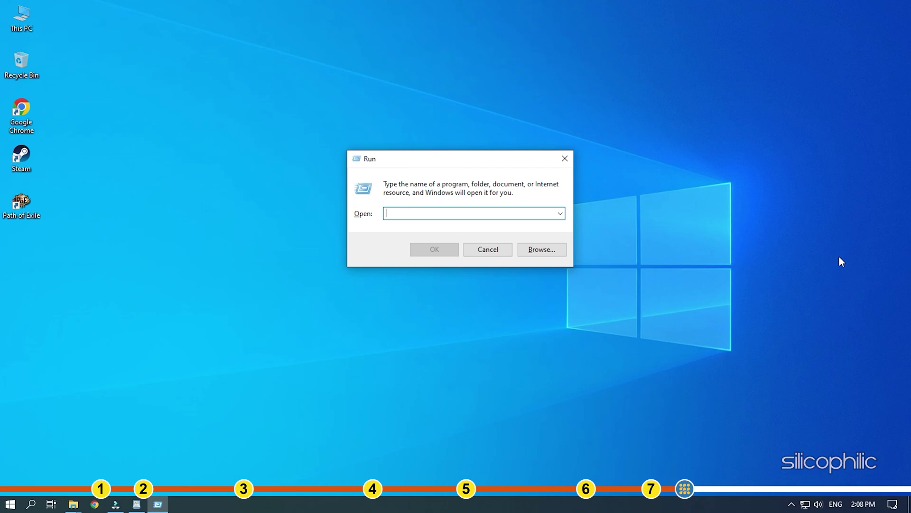
{"action": "type", "text": "appwiz.cpl"}
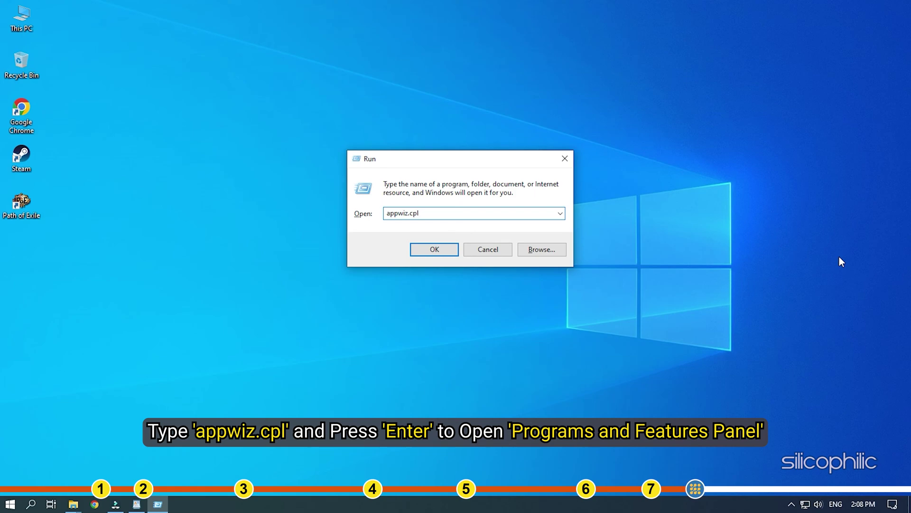
{"action": "left_click", "coordinate": [444, 251]}
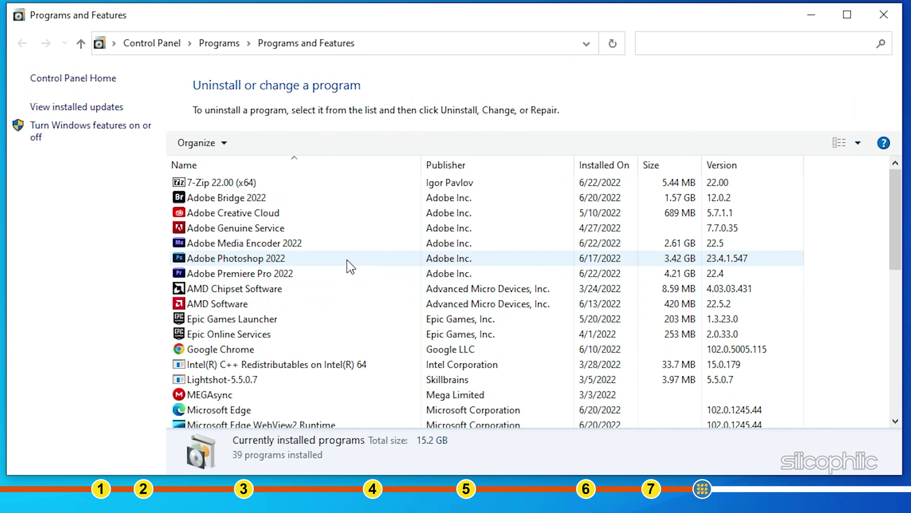
Step: Uninstall Steam from the installed programs, allow the changes to the device, and close the uninstaller once it completes
{"action": "scroll", "coordinate": [381, 233], "scroll_direction": "down", "scroll_amount": 5}
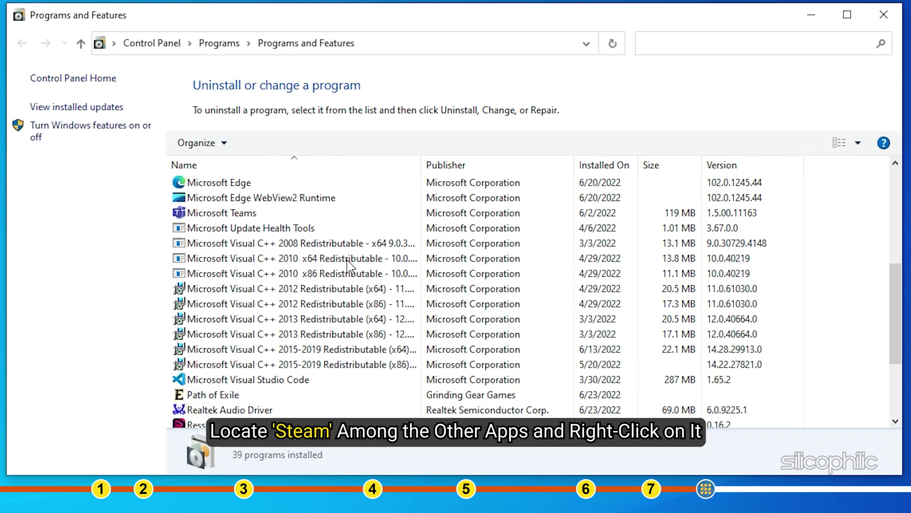
{"action": "scroll", "coordinate": [349, 265], "scroll_direction": "down", "scroll_amount": 2}
{"action": "scroll", "coordinate": [347, 265], "scroll_direction": "down", "scroll_amount": 1}
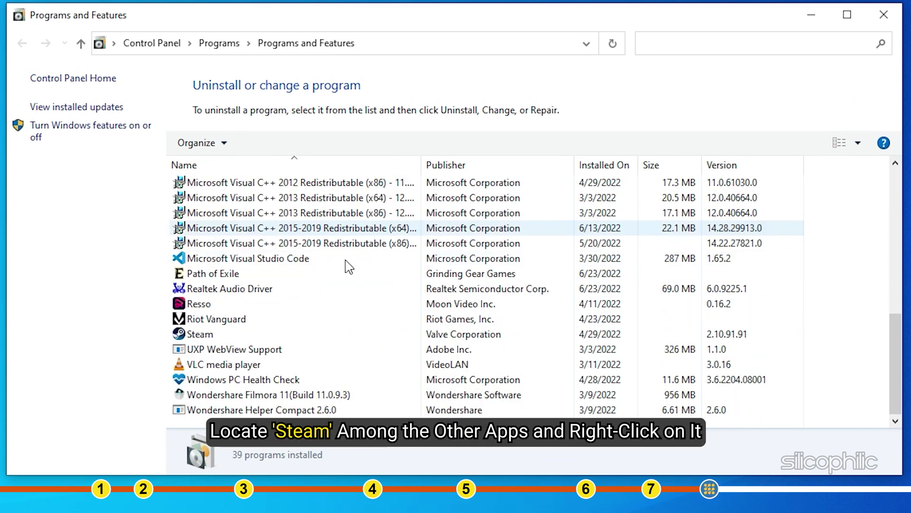
{"action": "right_click", "coordinate": [216, 335]}
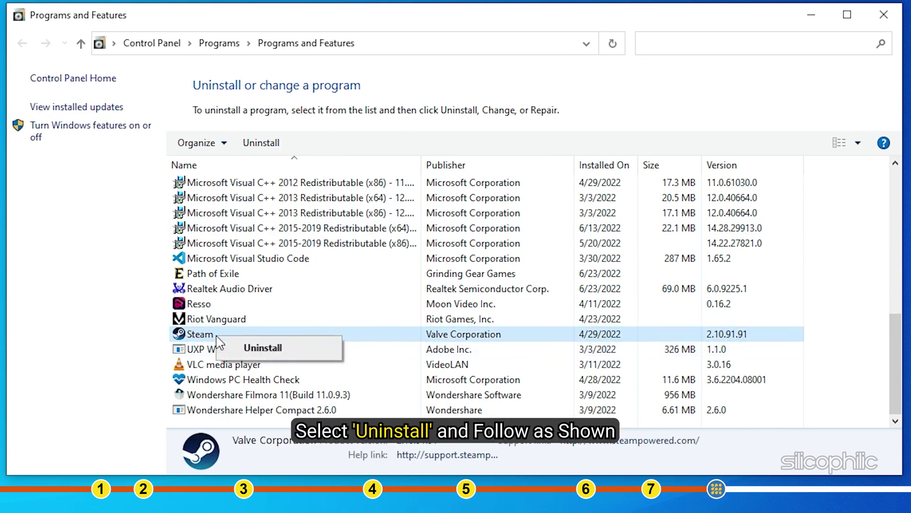
{"action": "left_click", "coordinate": [290, 357]}
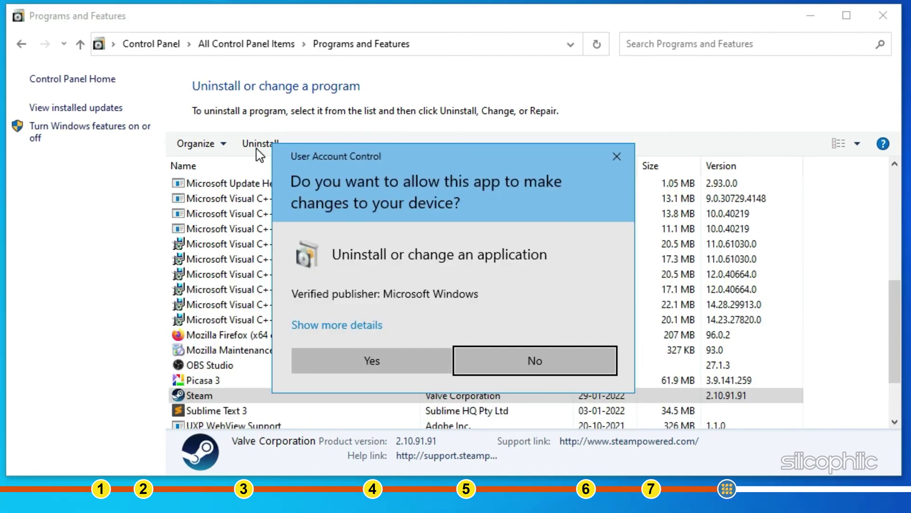
{"action": "left_click", "coordinate": [401, 369]}
{"action": "left_click", "coordinate": [541, 407]}
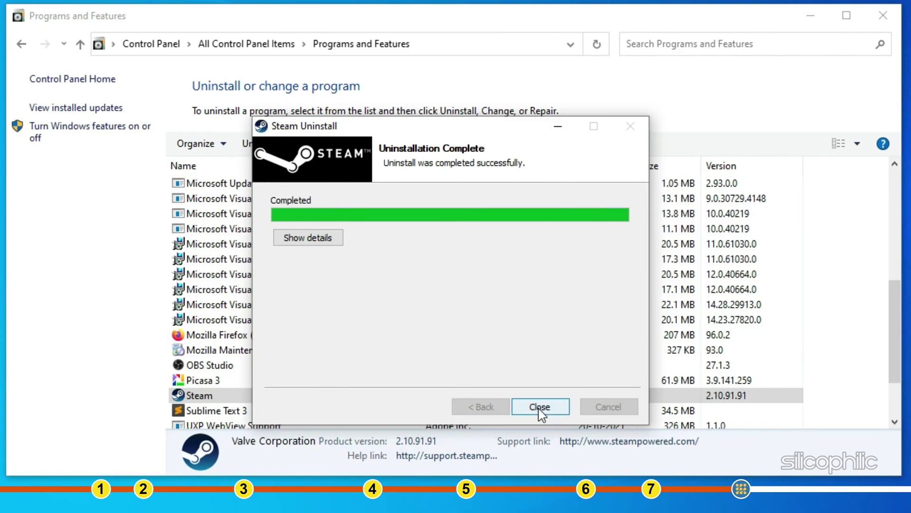
{"action": "left_click", "coordinate": [554, 411]}
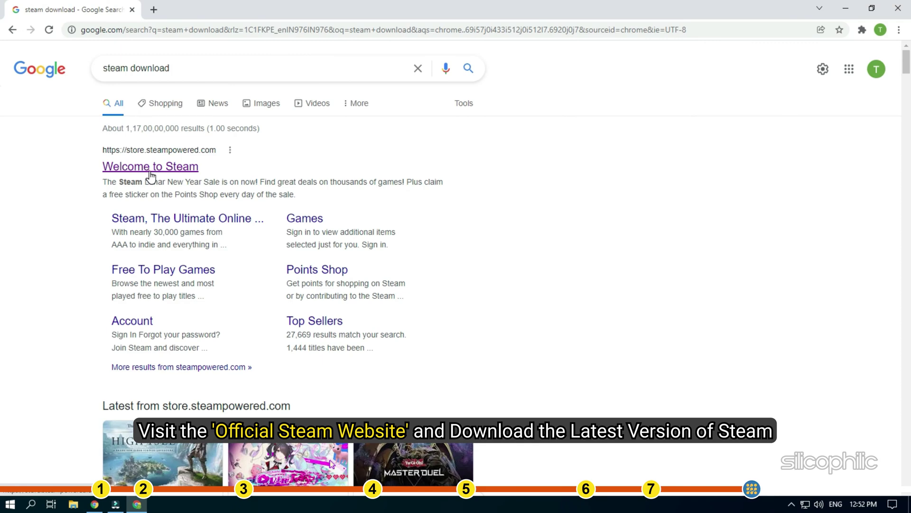
Step: Download the Windows installer SteamSetup.exe from the official Steam website found in the Google results for "steam download"
{"action": "left_click", "coordinate": [151, 167]}
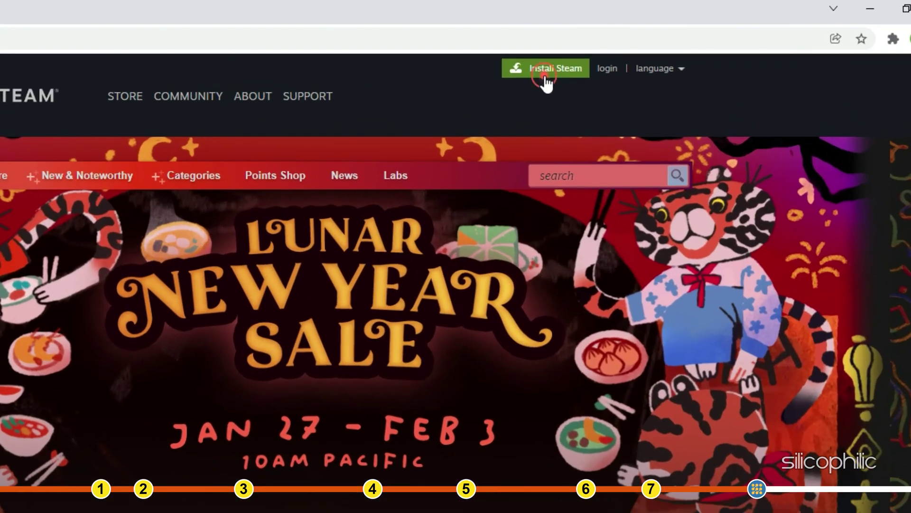
{"action": "left_click", "coordinate": [545, 78]}
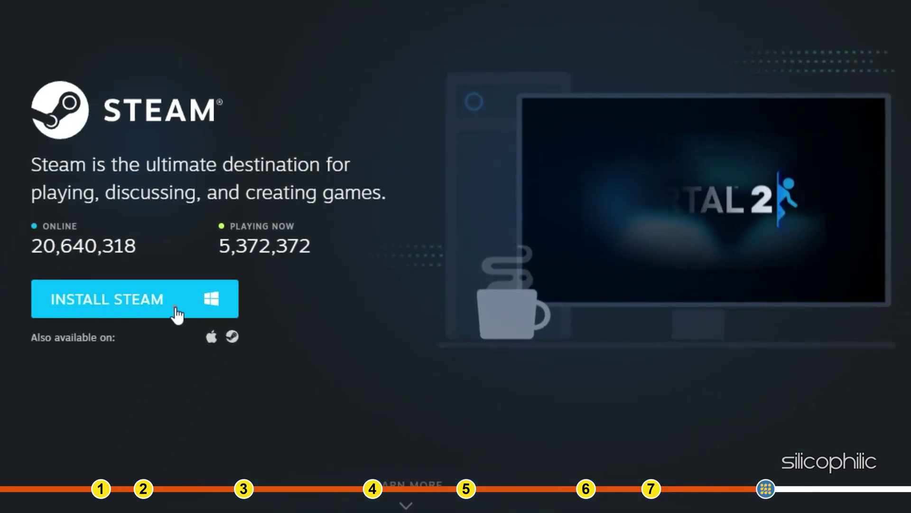
{"action": "left_click", "coordinate": [174, 315]}
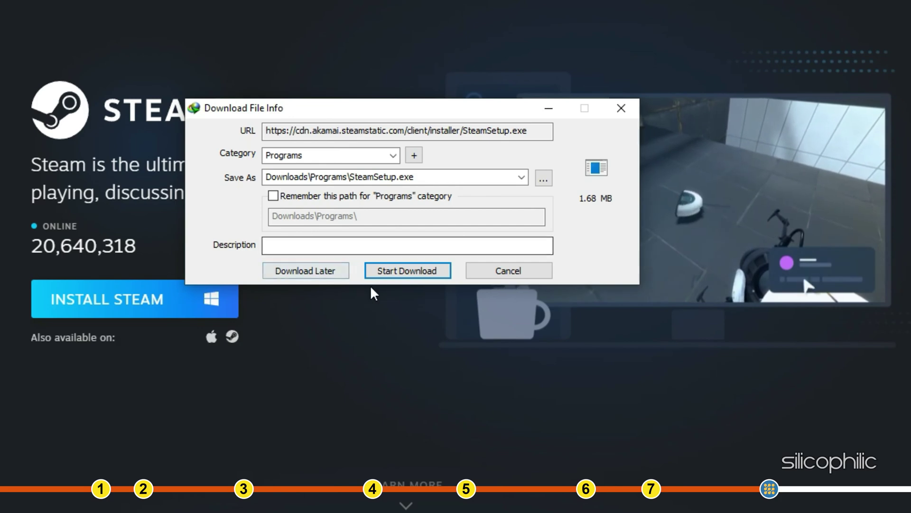
{"action": "left_click", "coordinate": [444, 273]}
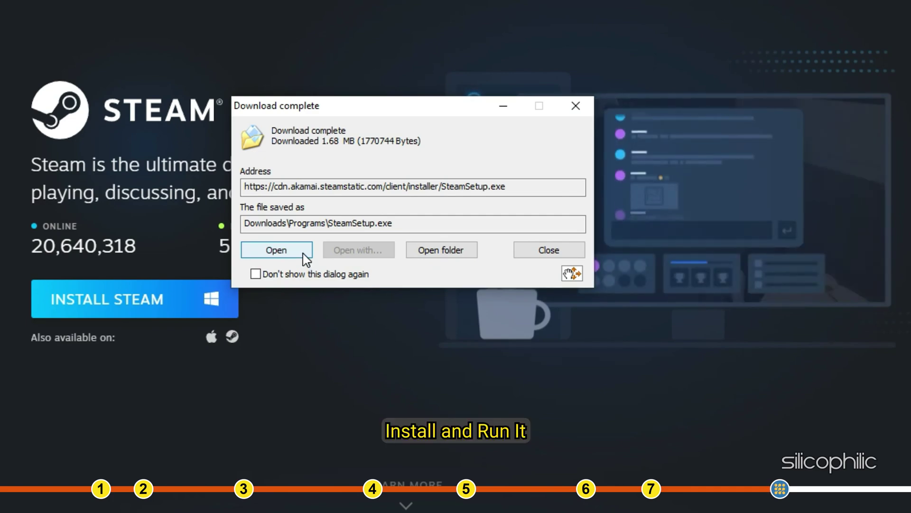
Step: Run SteamSetup.exe with permission to make changes, install Steam in C:\Program Files (x86)\Steam, and finish setup with Run Steam enabled
{"action": "left_click", "coordinate": [303, 254]}
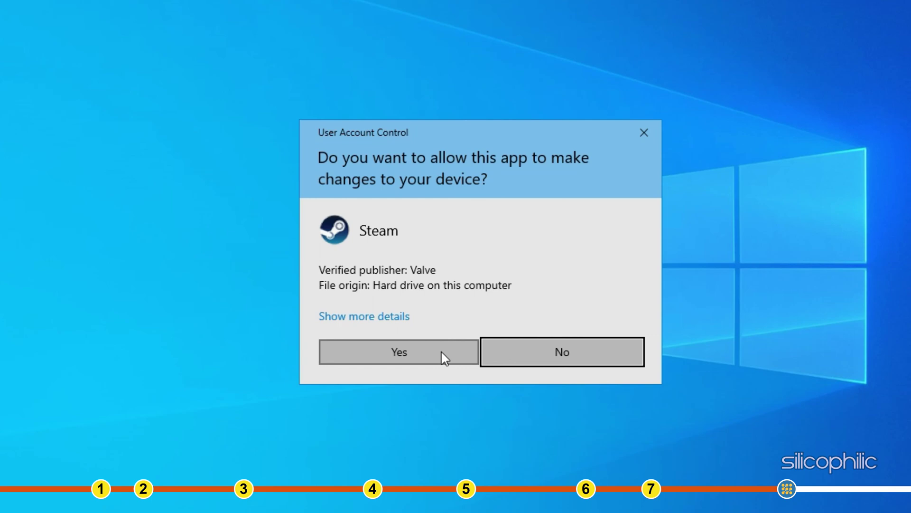
{"action": "left_click", "coordinate": [409, 356]}
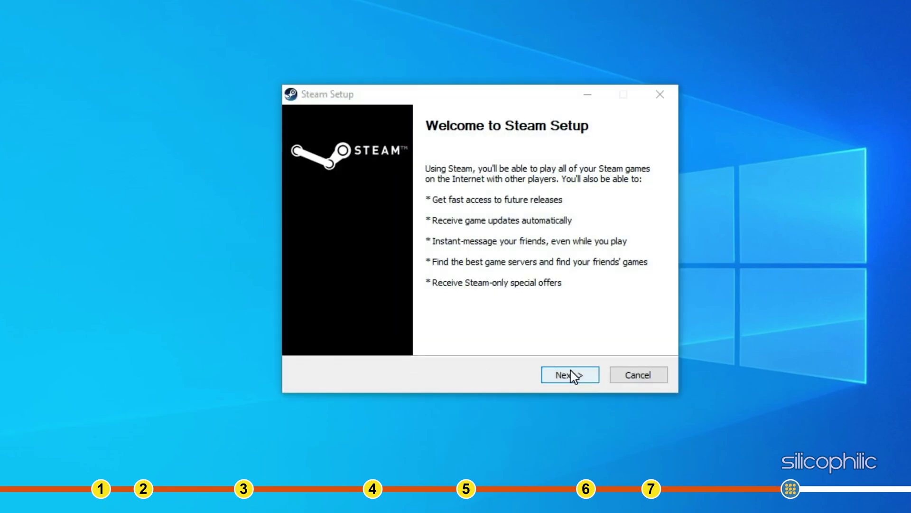
{"action": "left_click", "coordinate": [573, 376]}
{"action": "left_click", "coordinate": [573, 376]}
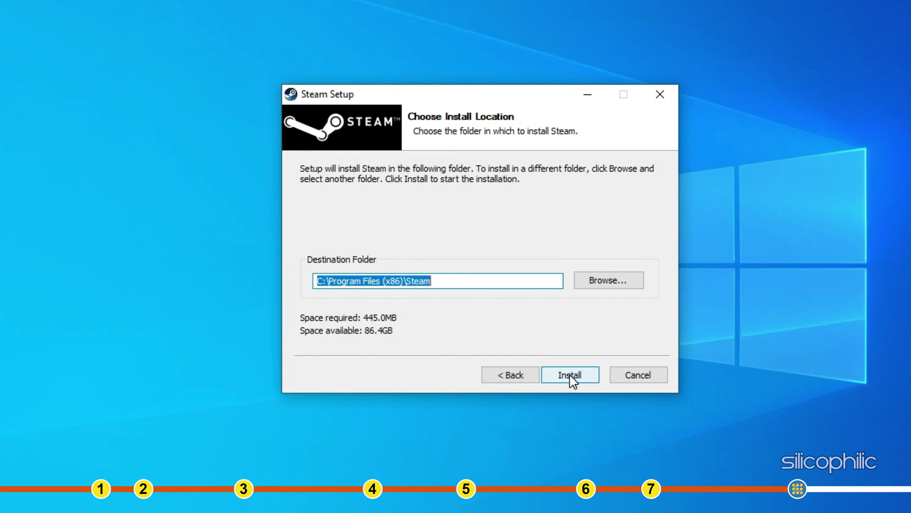
{"action": "left_click", "coordinate": [570, 377]}
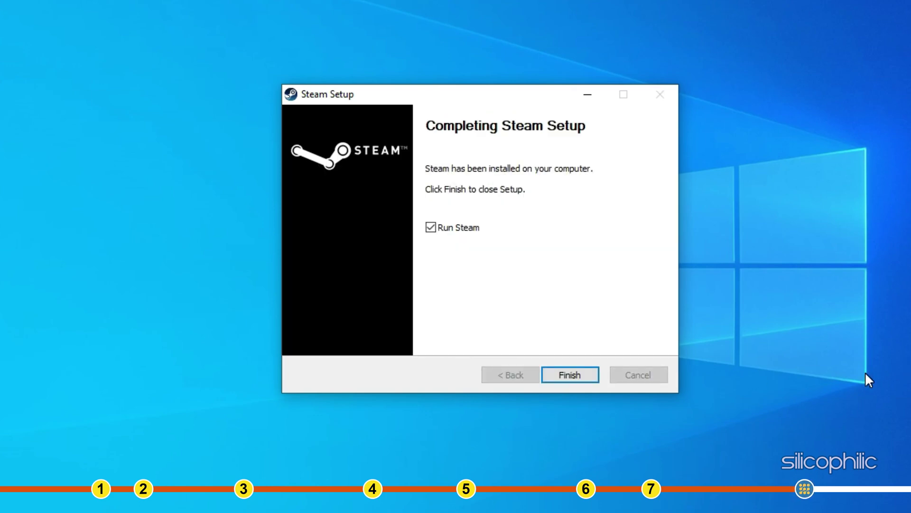
{"action": "left_click", "coordinate": [570, 375]}
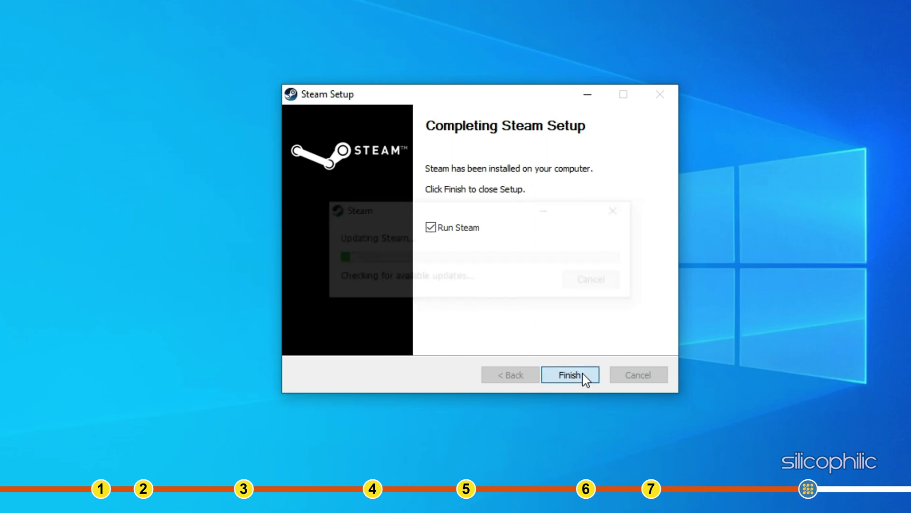